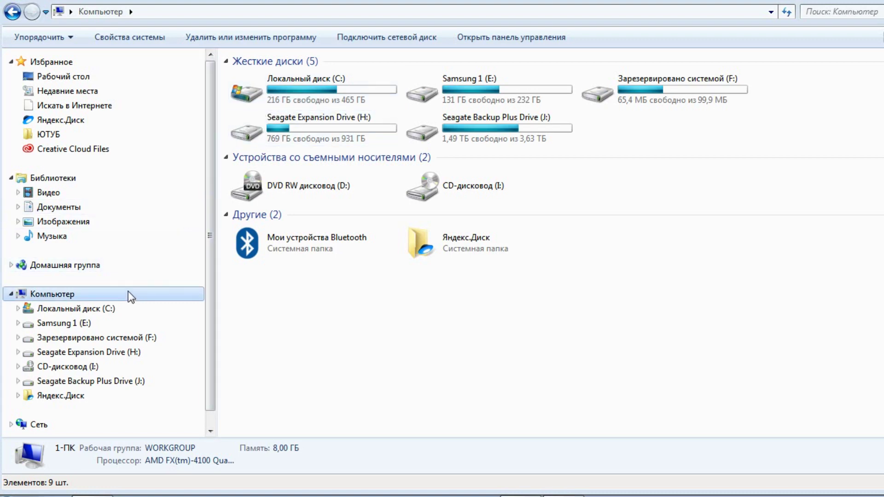
- Open local disk C: and check the properties of the Windows.old and RECYCLER folders
{"action": "left_click", "coordinate": [109, 309]}
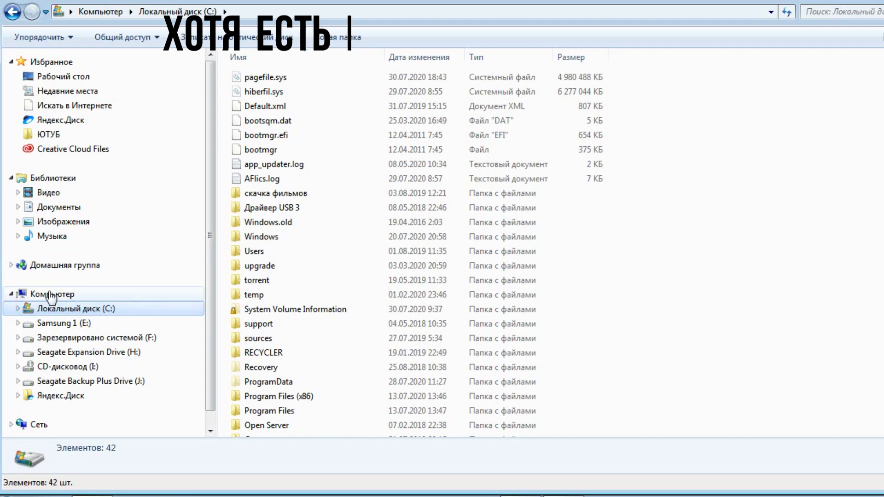
{"action": "left_click", "coordinate": [19, 295]}
{"action": "left_click", "coordinate": [109, 309]}
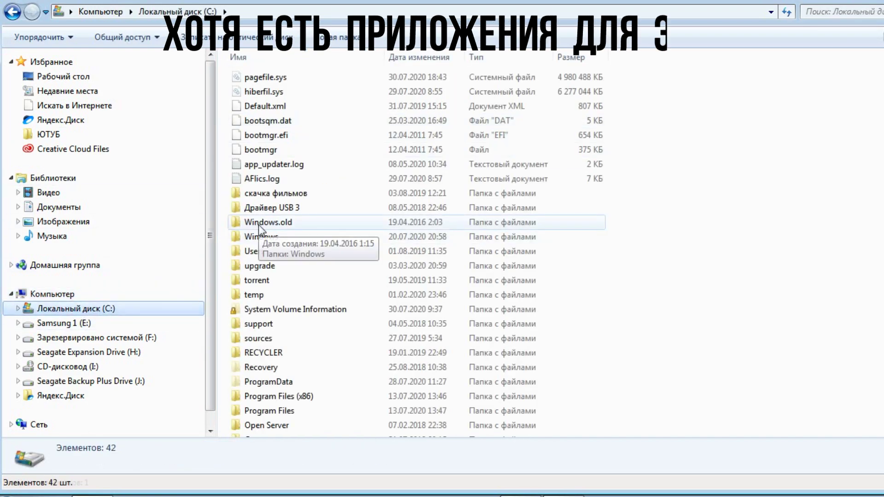
{"action": "right_click", "coordinate": [258, 222]}
{"action": "left_click", "coordinate": [299, 485]}
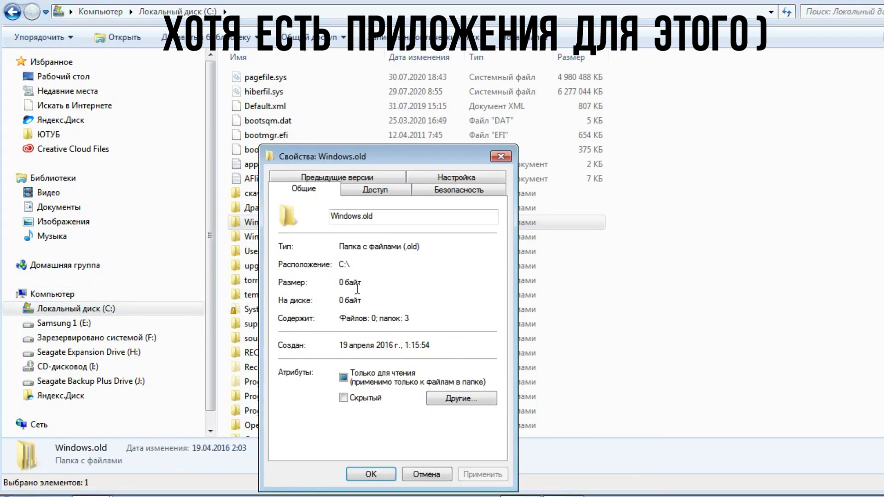
{"action": "left_click", "coordinate": [500, 157]}
{"action": "right_click", "coordinate": [267, 354]}
{"action": "left_click", "coordinate": [313, 353]}
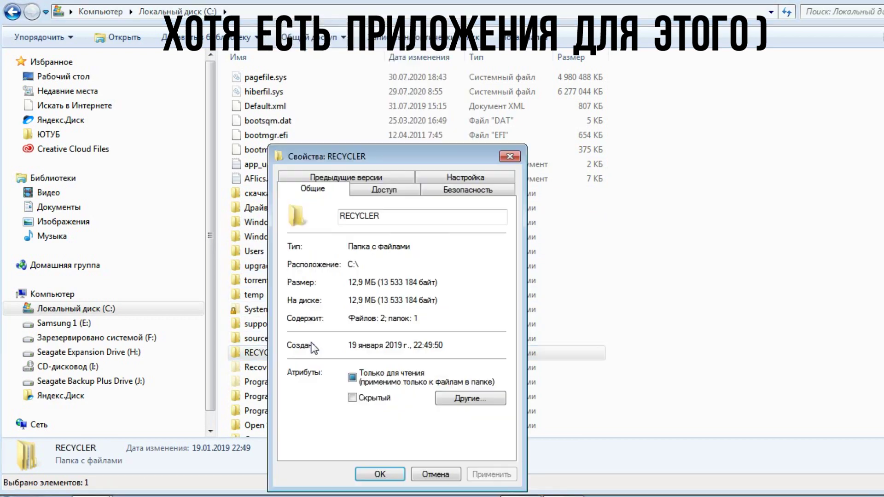
{"action": "left_click", "coordinate": [381, 473]}
- Open the ProgramData folder on drive C: and check the size of its Yandex folder in the properties
{"action": "scroll", "coordinate": [279, 256], "scroll_direction": "down", "scroll_amount": 1}
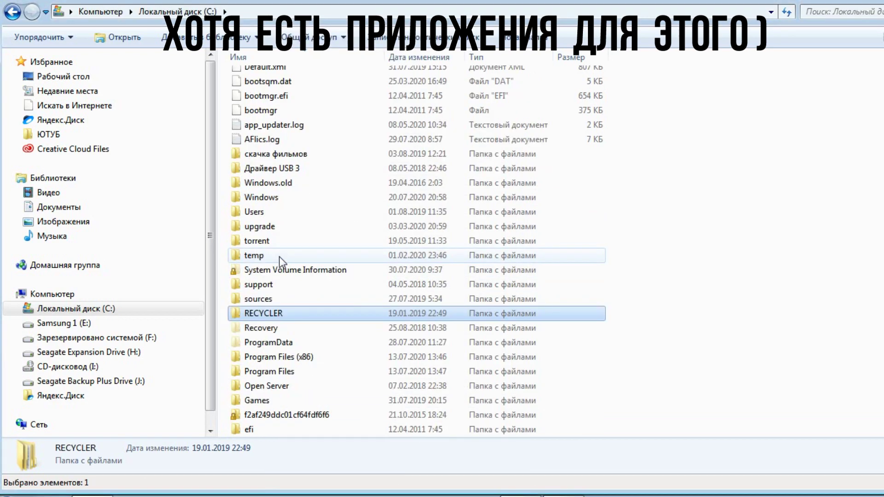
{"action": "double_click", "coordinate": [279, 346]}
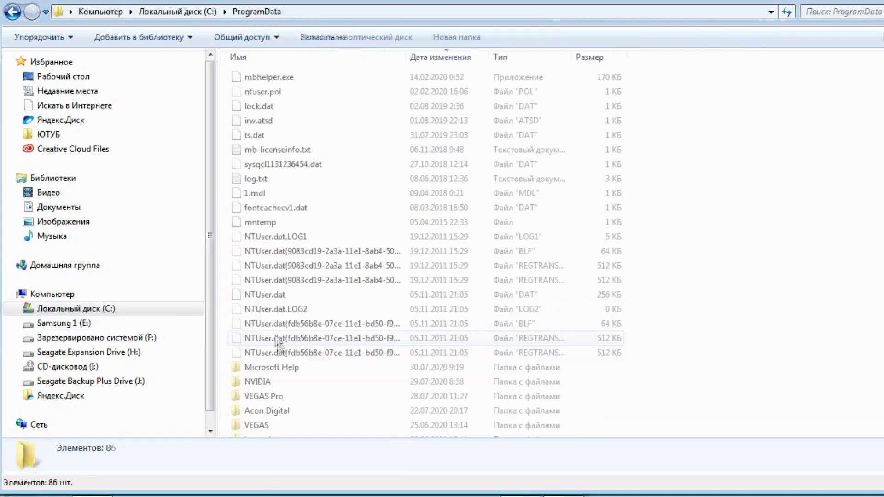
{"action": "scroll", "coordinate": [255, 197], "scroll_direction": "down", "scroll_amount": 2}
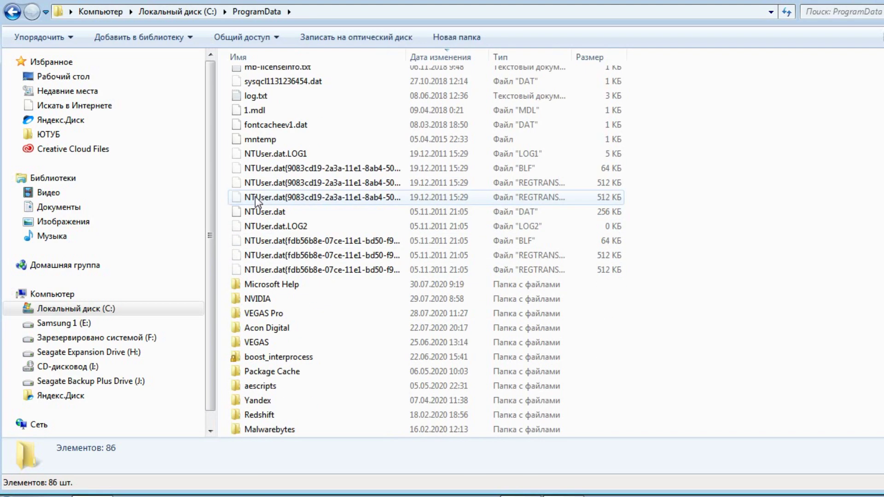
{"action": "scroll", "coordinate": [255, 197], "scroll_direction": "up", "scroll_amount": 1}
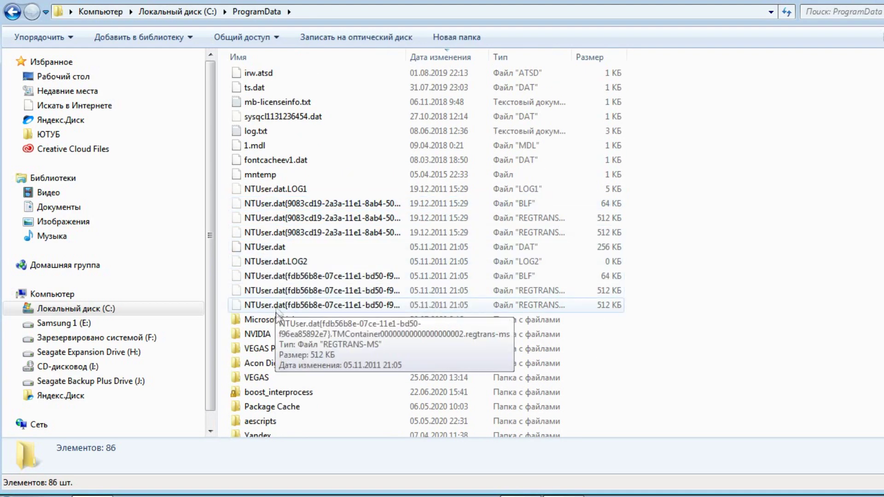
{"action": "scroll", "coordinate": [299, 346], "scroll_direction": "down", "scroll_amount": 1}
{"action": "scroll", "coordinate": [299, 345], "scroll_direction": "down", "scroll_amount": 1}
{"action": "right_click", "coordinate": [283, 429]}
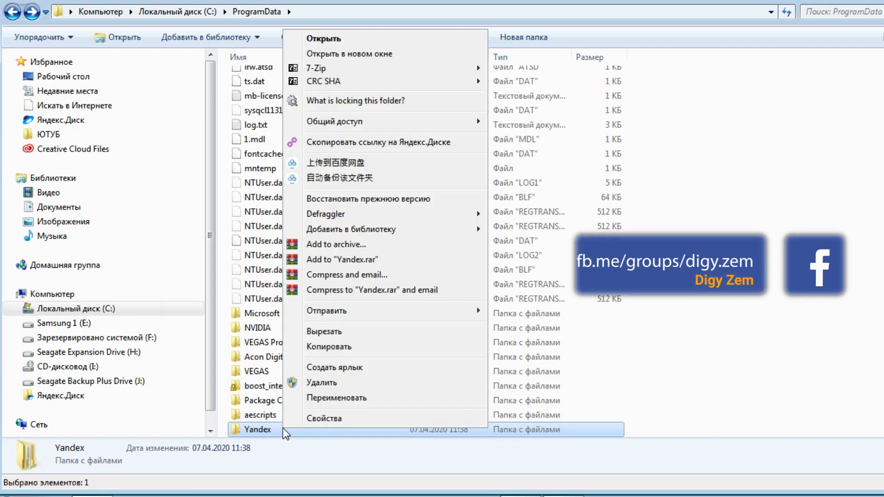
{"action": "left_click", "coordinate": [316, 472]}
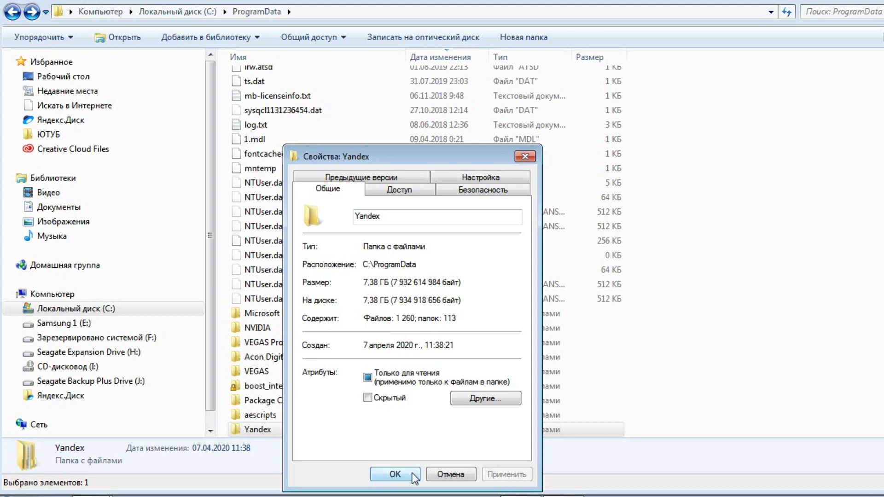
{"action": "left_click", "coordinate": [400, 477]}
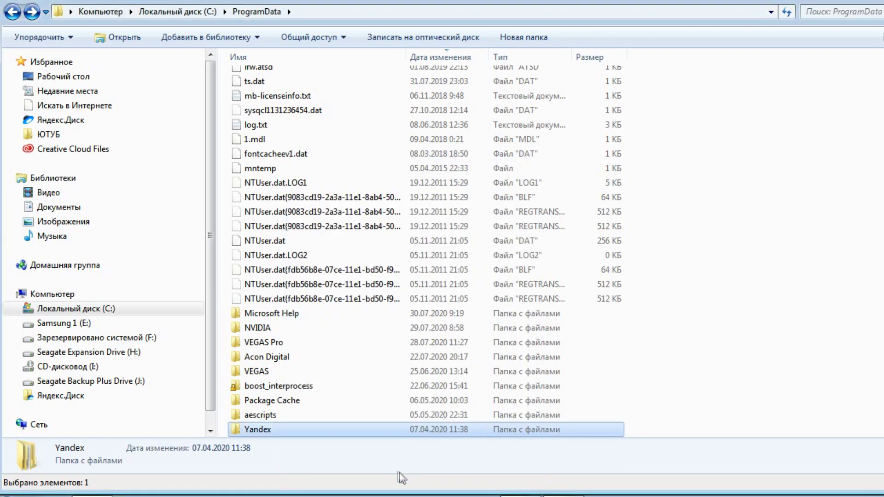
- Open the Yandex.Disk.2 folder inside Yandex and widen the name column to show the full subfolder names
{"action": "double_click", "coordinate": [294, 429]}
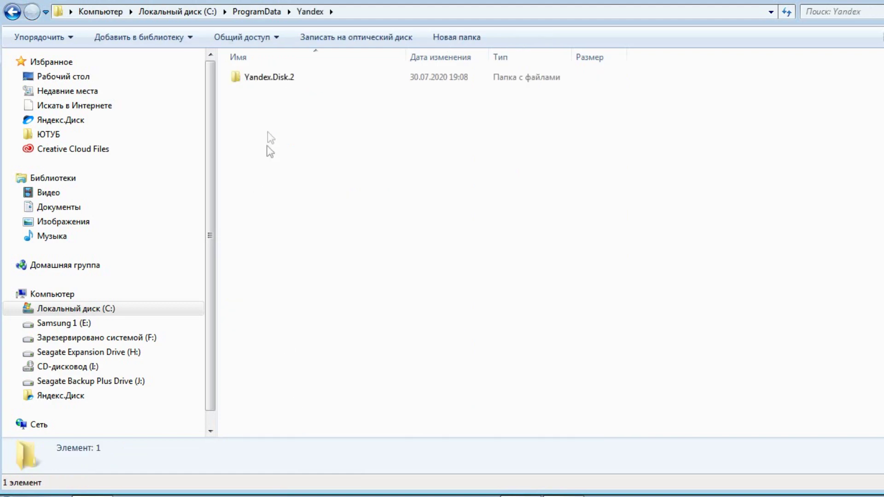
{"action": "double_click", "coordinate": [264, 83]}
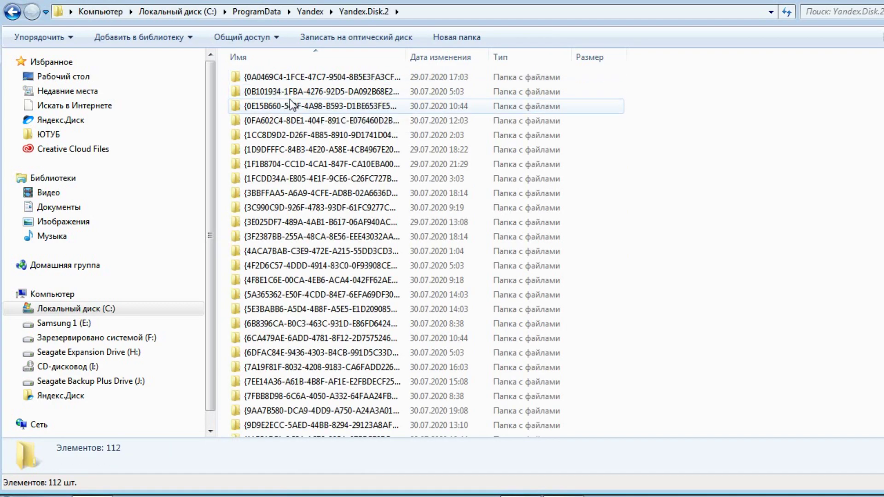
{"action": "left_click_drag", "start_coordinate": [406, 56], "coordinate": [467, 62]}
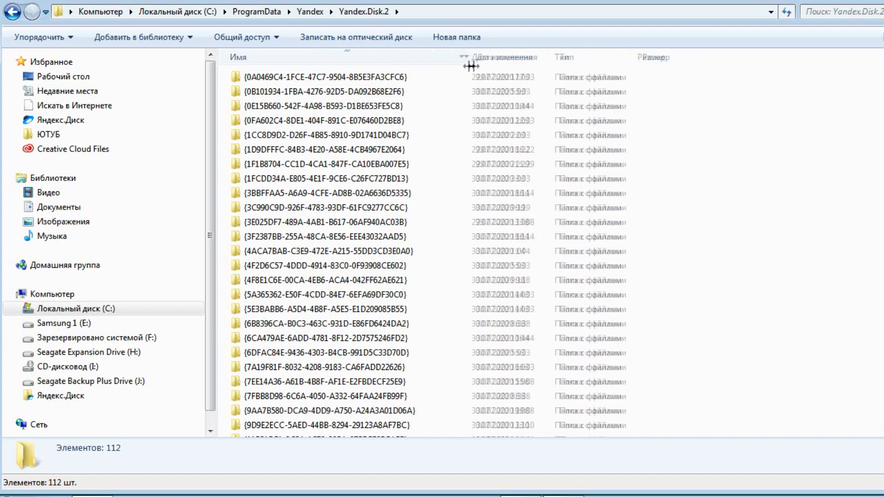
{"action": "scroll", "coordinate": [357, 259], "scroll_direction": "down", "scroll_amount": 10}
{"action": "scroll", "coordinate": [357, 259], "scroll_direction": "down", "scroll_amount": 20}
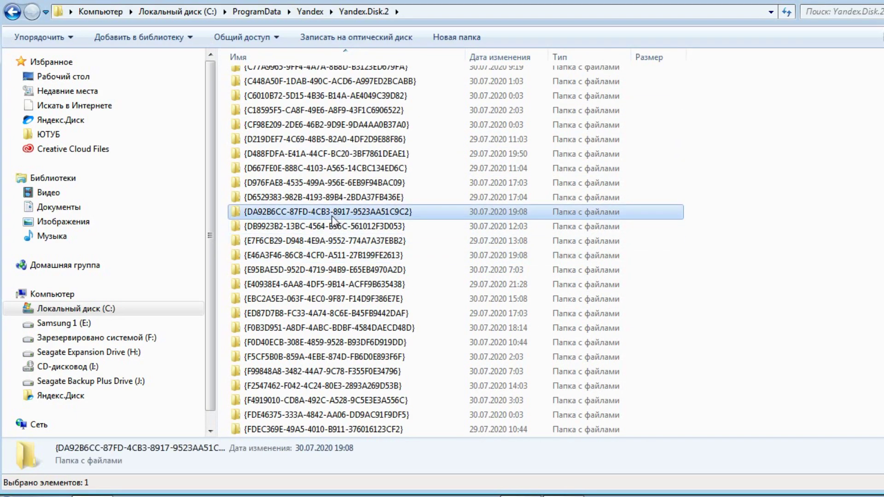
- Examine the contents of the subfolders {DA92B6CC-87FD-4CB3-8917-9523AA51C9C2} and {B728CD62-26A6-4E4A-B0FD-EB67CCF2E120}, returning to Yandex.Disk.2 after each
{"action": "double_click", "coordinate": [334, 213]}
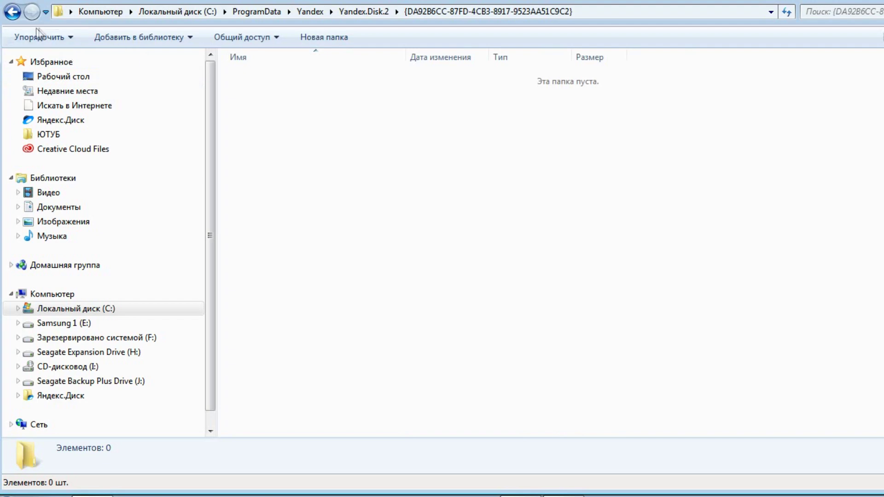
{"action": "left_click", "coordinate": [13, 12]}
{"action": "double_click", "coordinate": [308, 198]}
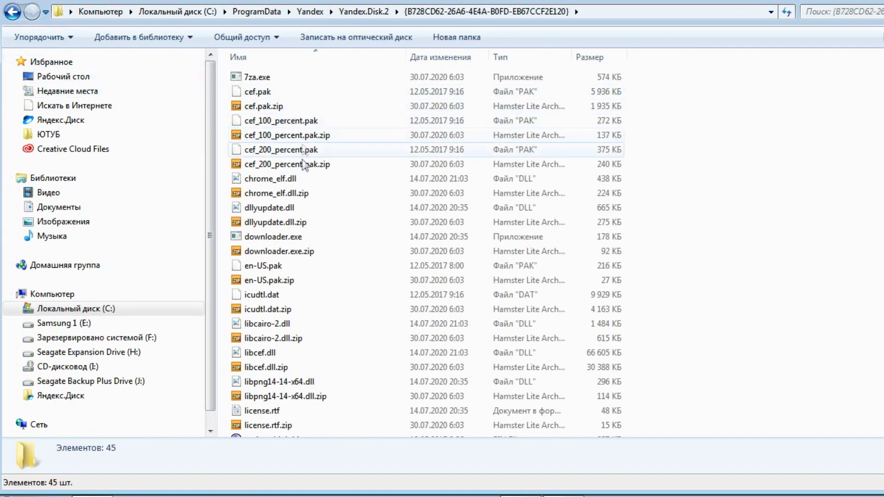
{"action": "scroll", "coordinate": [307, 196], "scroll_direction": "down", "scroll_amount": 4}
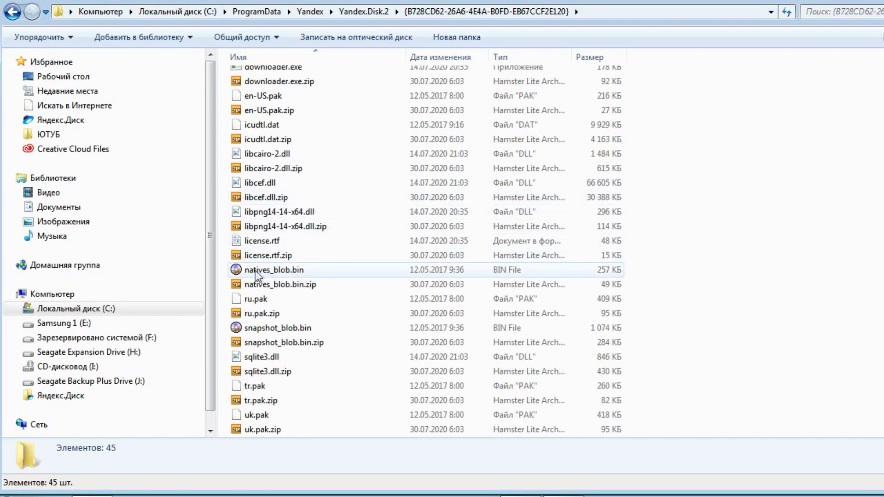
{"action": "scroll", "coordinate": [306, 268], "scroll_direction": "down", "scroll_amount": 1}
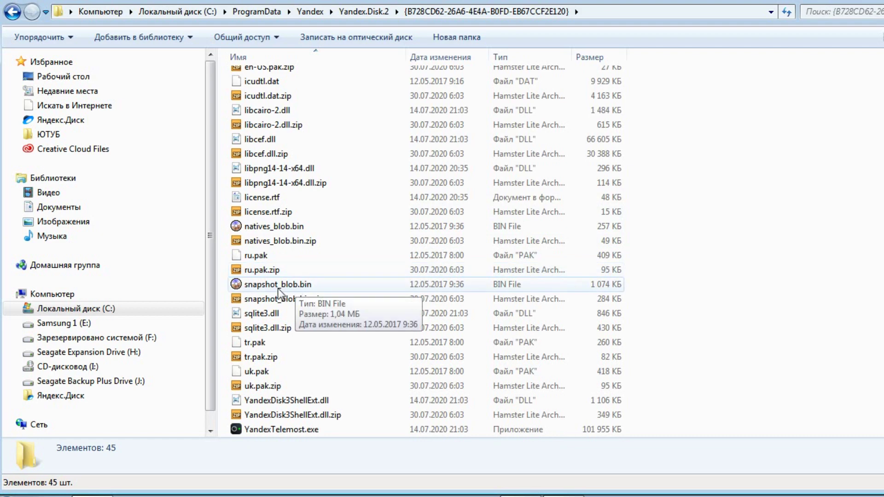
{"action": "scroll", "coordinate": [300, 288], "scroll_direction": "down", "scroll_amount": 2}
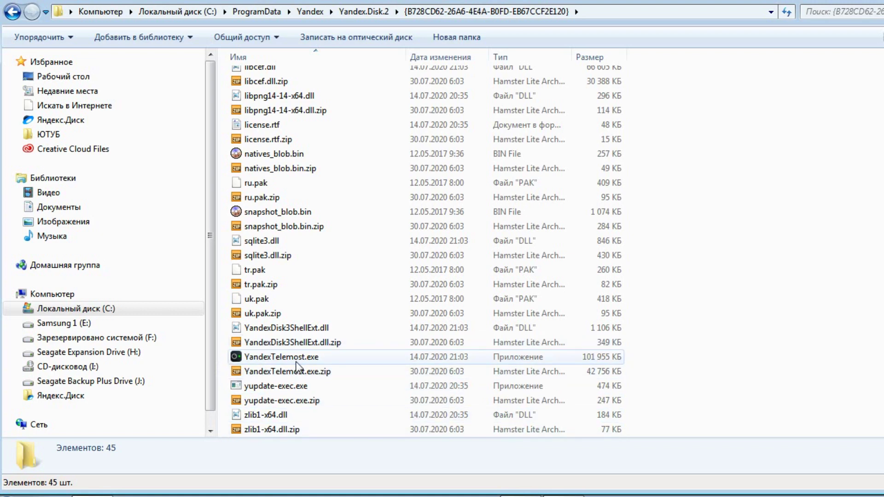
{"action": "left_click", "coordinate": [13, 12]}
- Delete all subfolders of Yandex.Disk.2 to the Recycle Bin
{"action": "scroll", "coordinate": [299, 133], "scroll_direction": "down", "scroll_amount": 5}
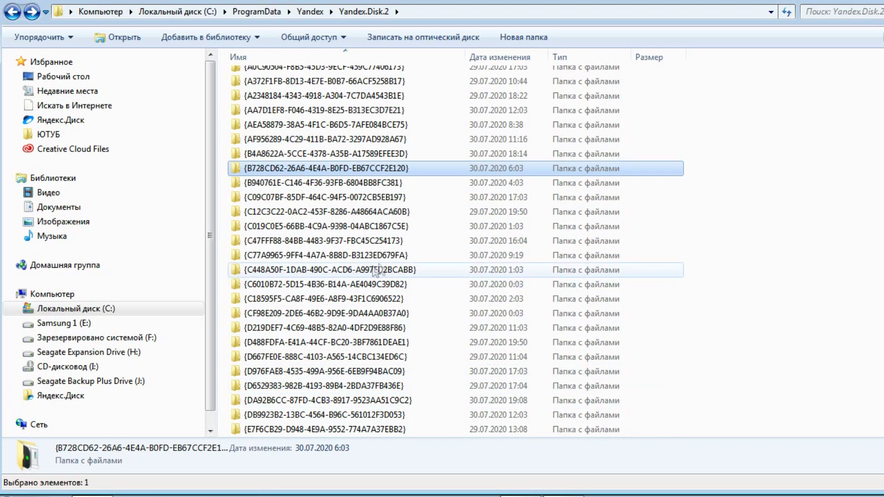
{"action": "key", "text": "ctrl+a"}
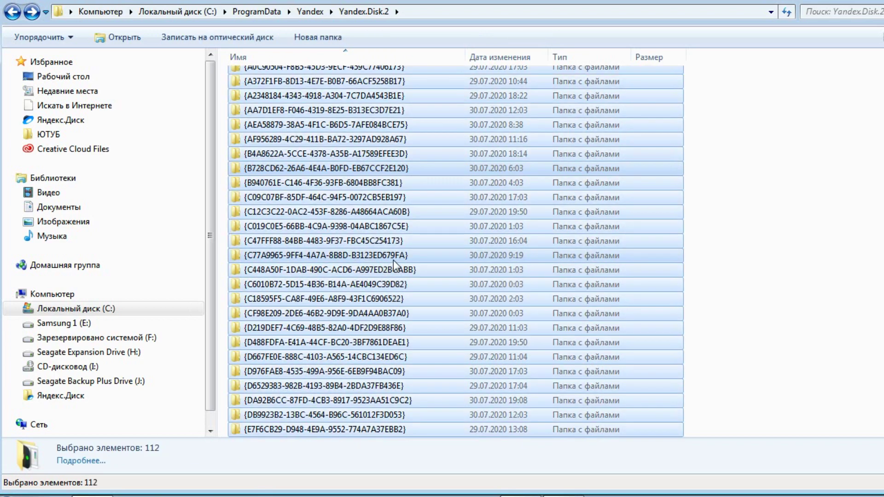
{"action": "key", "text": "Delete"}
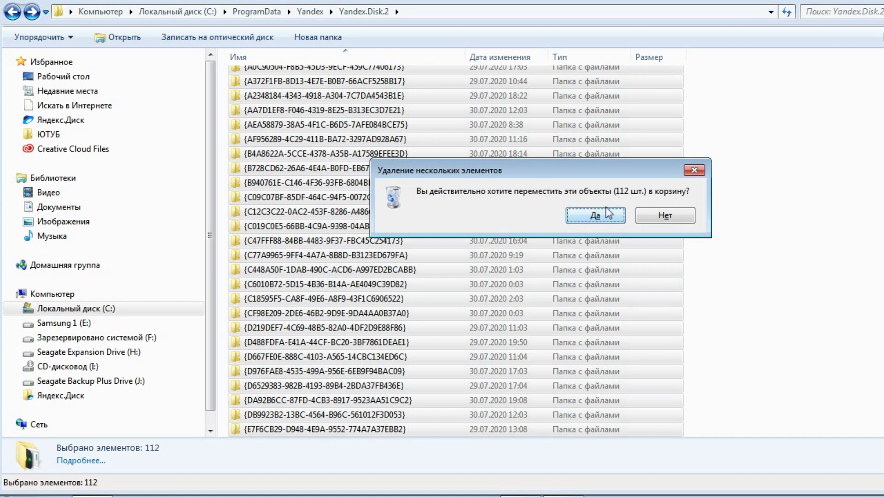
{"action": "left_click", "coordinate": [596, 215]}
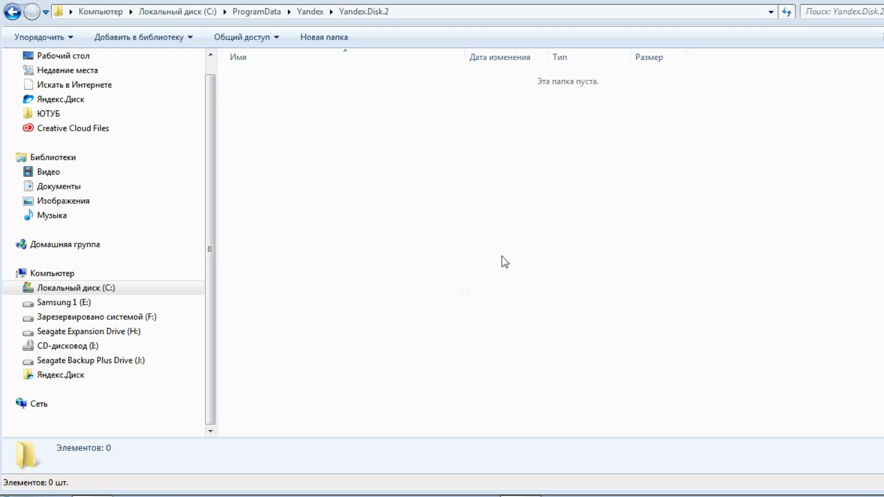
- Switch to Yandex Mail in the browser and show the list of additional Yandex services
{"action": "left_click", "coordinate": [43, 274]}
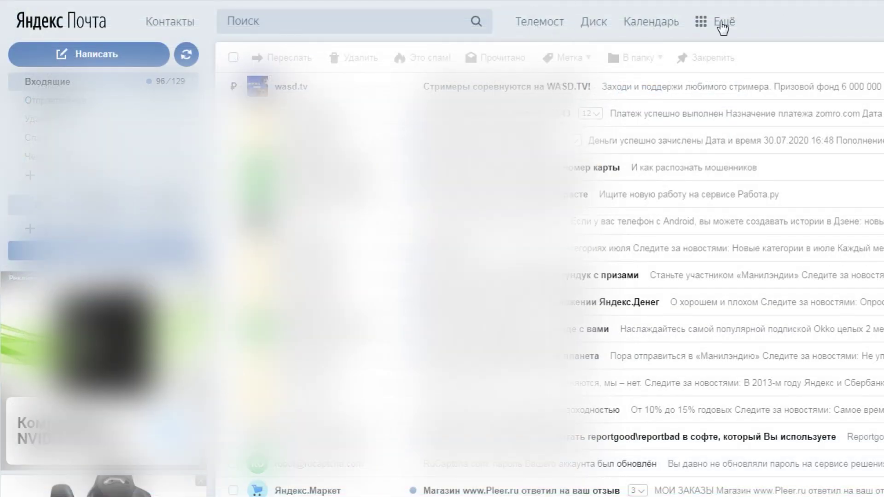
{"action": "left_click", "coordinate": [719, 22]}
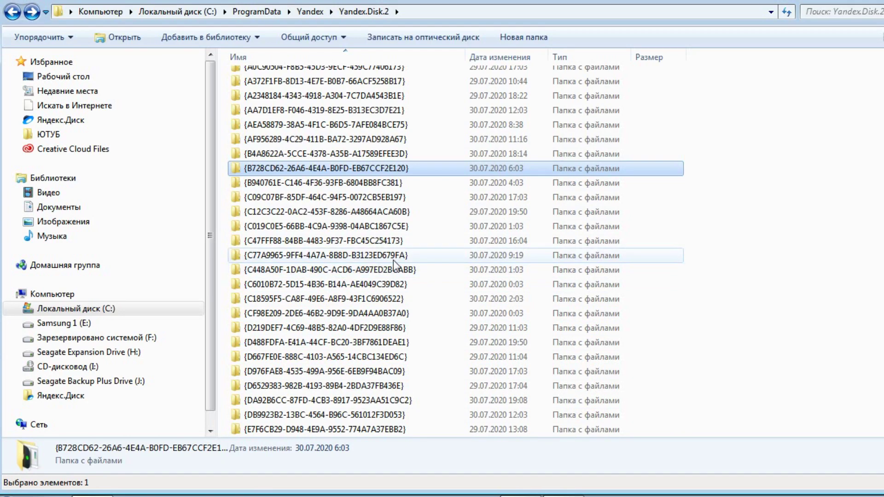
- Select everything in the Yandex.Disk.2 folder and confirm moving it to the Recycle Bin
{"action": "key", "text": "ctrl+a"}
{"action": "key", "text": "Delete"}
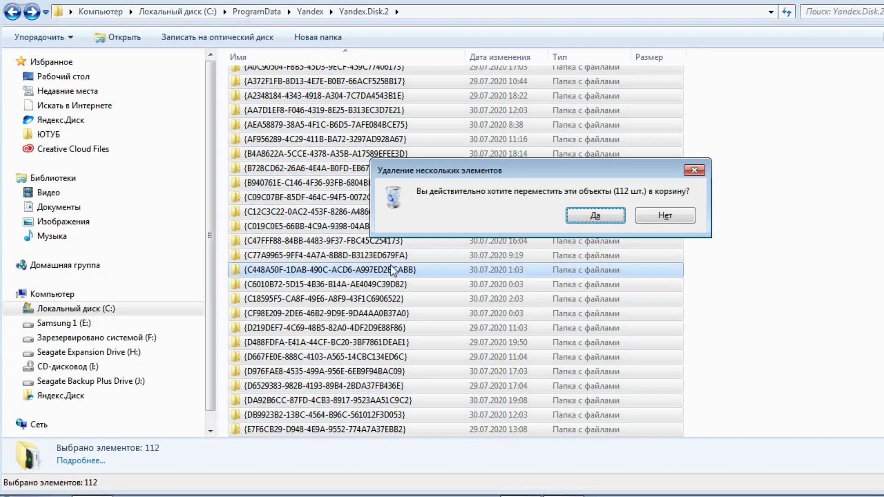
{"action": "left_click", "coordinate": [596, 214]}
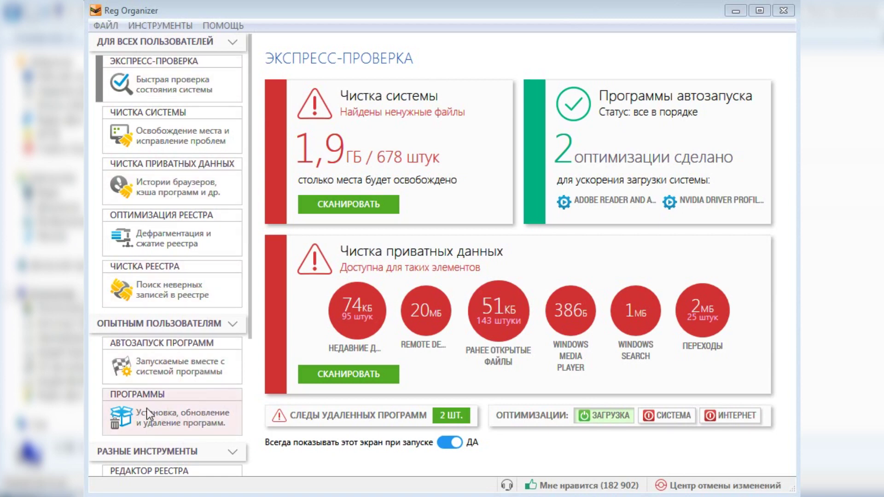
- Switch to Reg Organizer and completely uninstall Яндекс.Диск, including the search for and removal of its leftover traces
{"action": "left_click", "coordinate": [165, 412]}
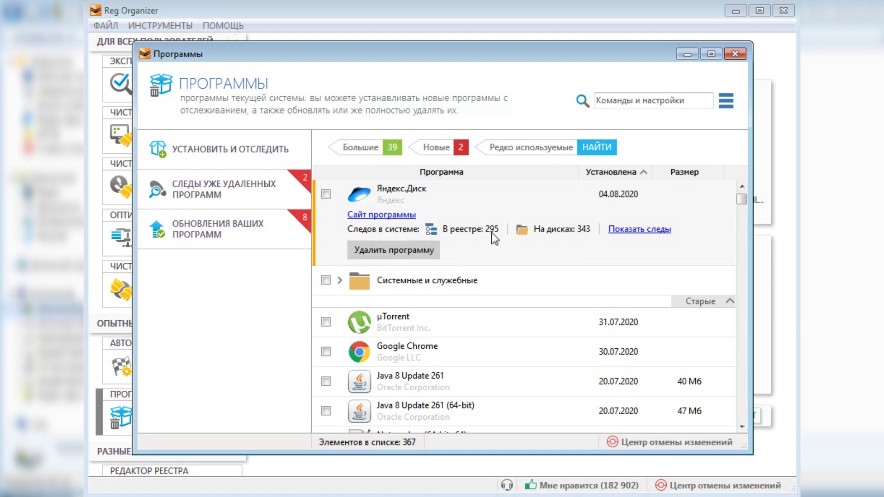
{"action": "left_click", "coordinate": [362, 247]}
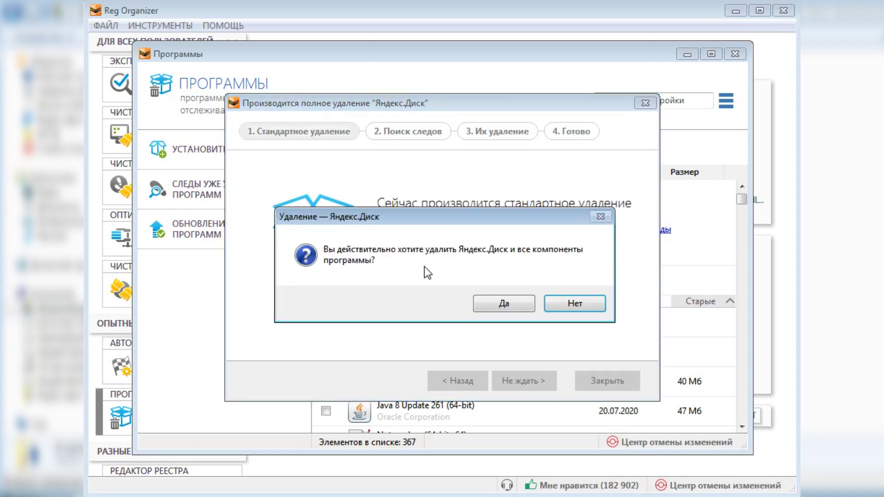
{"action": "left_click", "coordinate": [504, 303]}
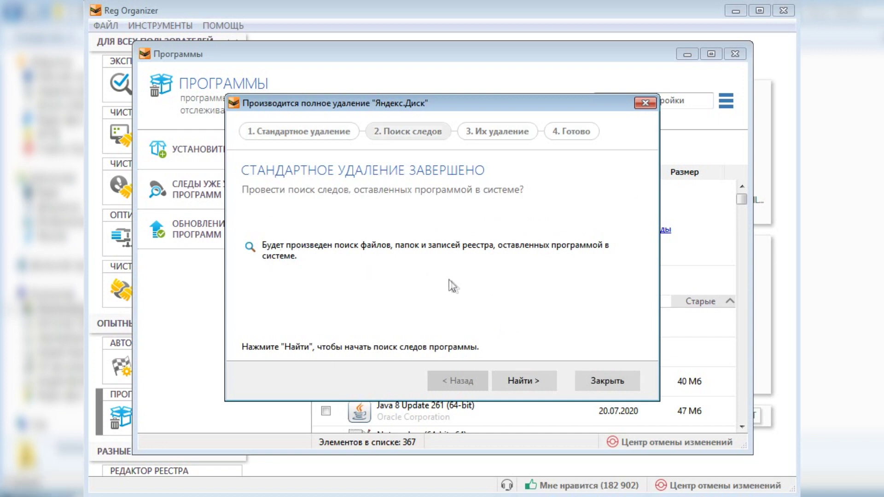
{"action": "left_click", "coordinate": [534, 382]}
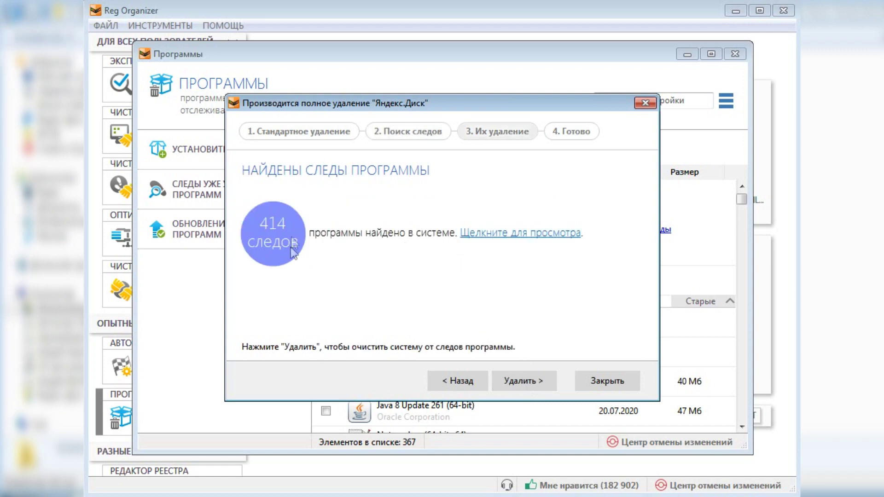
{"action": "left_click", "coordinate": [528, 381]}
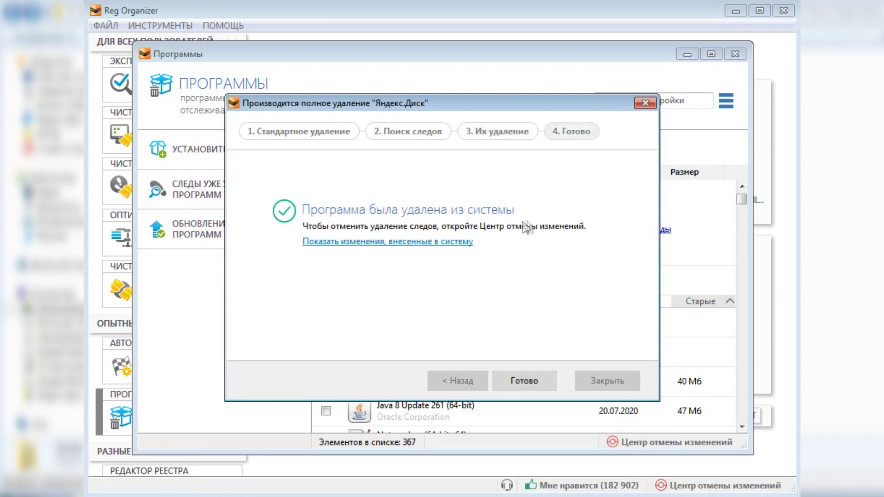
{"action": "left_click", "coordinate": [524, 380]}
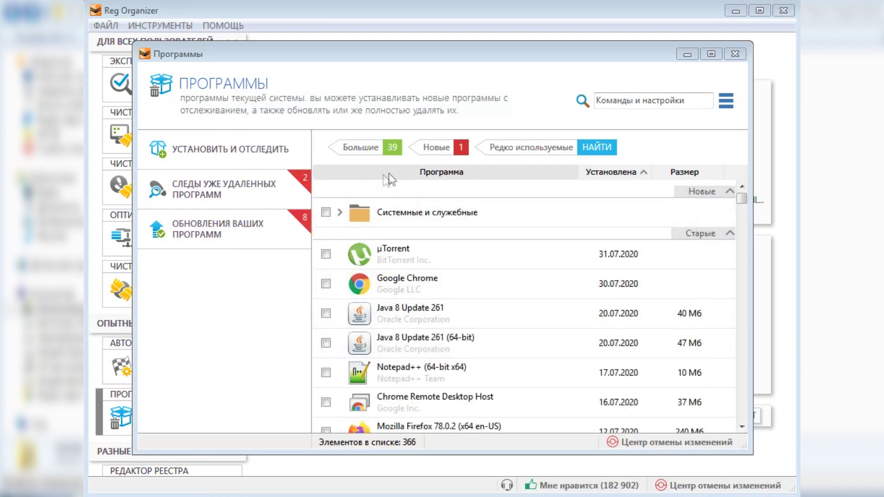
- Expand the "Системные и служебные" group of new programs and start uninstalling Autodesk Single Sign On Component
{"action": "left_click", "coordinate": [338, 213]}
{"action": "left_click", "coordinate": [338, 213]}
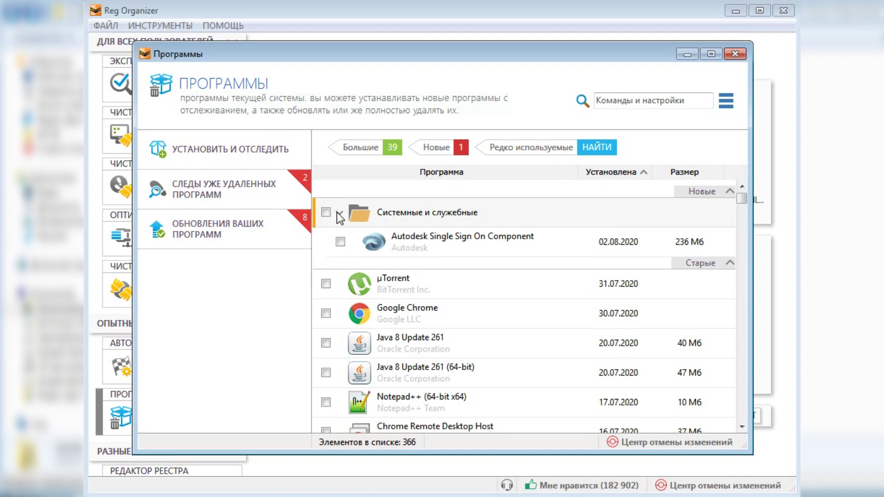
{"action": "left_click", "coordinate": [338, 212]}
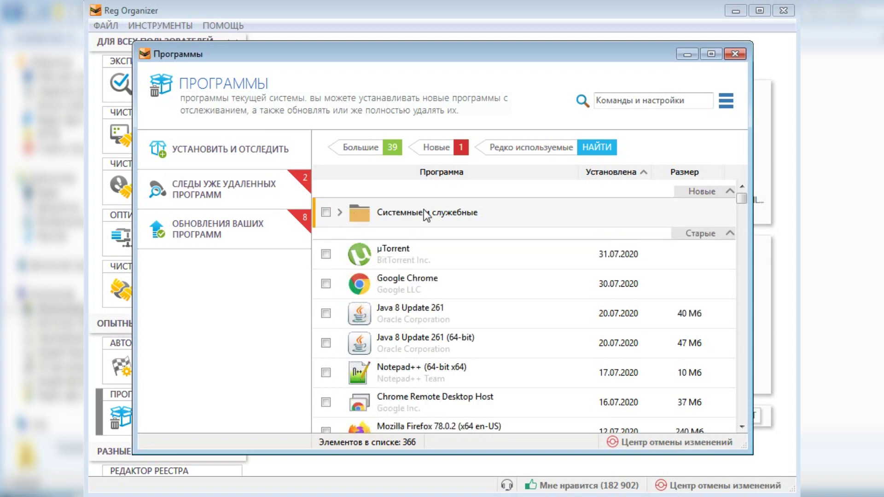
{"action": "left_click", "coordinate": [339, 213]}
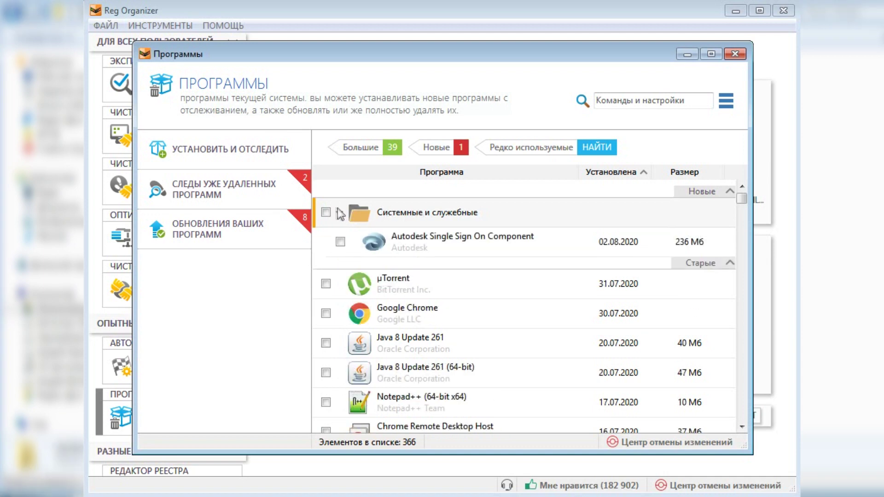
{"action": "left_click", "coordinate": [400, 246]}
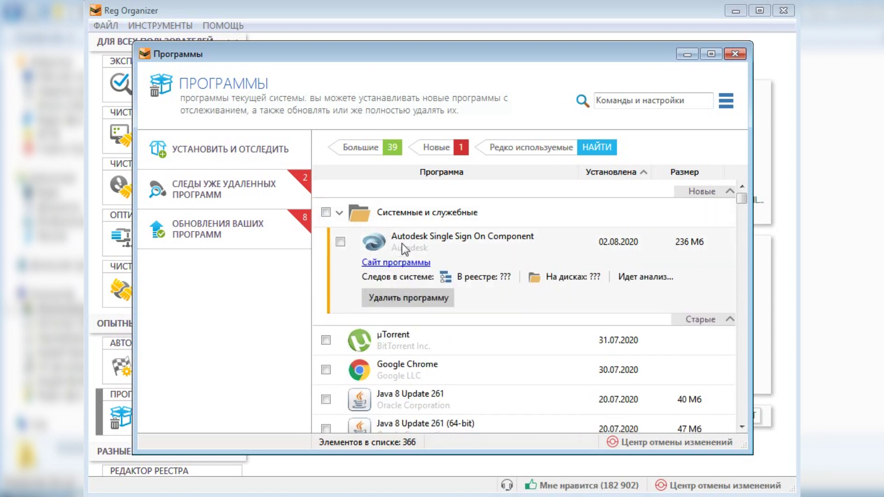
{"action": "left_click", "coordinate": [417, 296]}
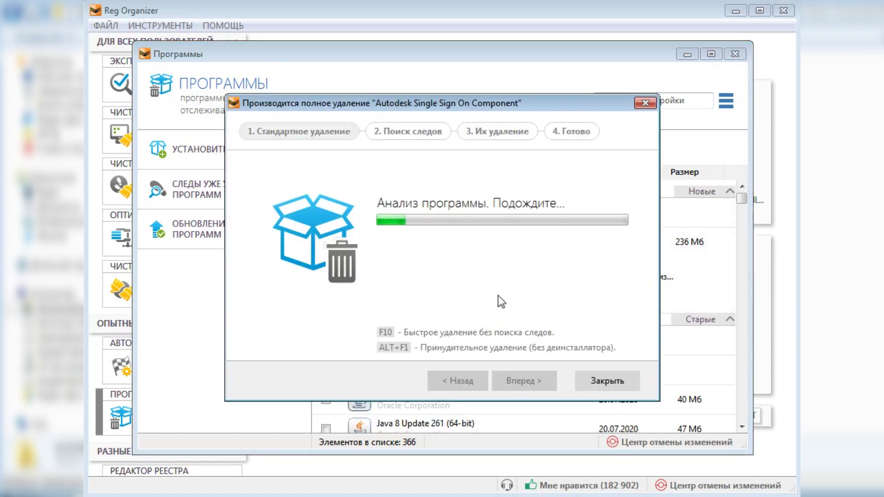